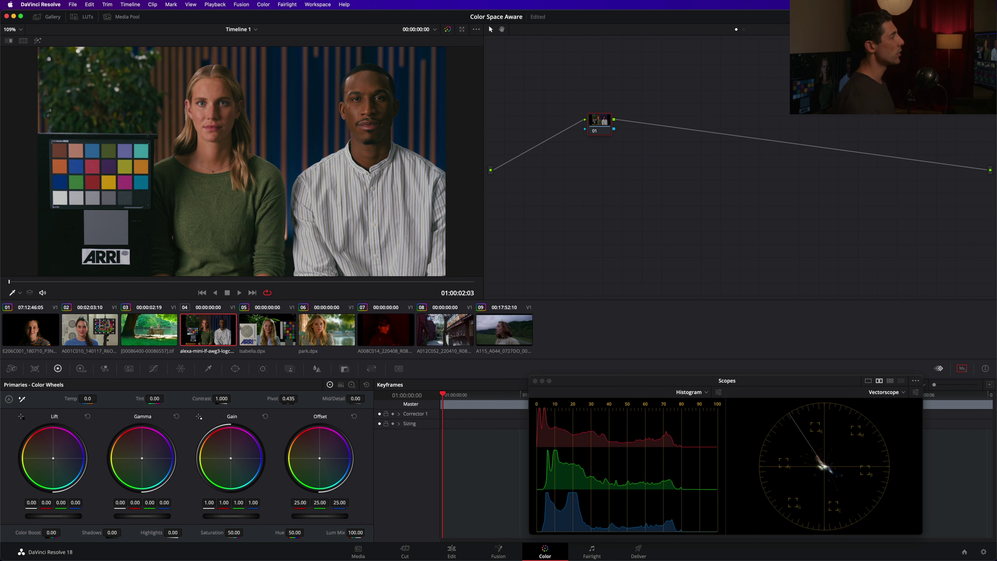
# Step: Inspect the timeline-level Hyperion and 3510 nodes with 3510 briefly disabled, and save the project back at the clip-level node graph
pyautogui.click(744, 29)
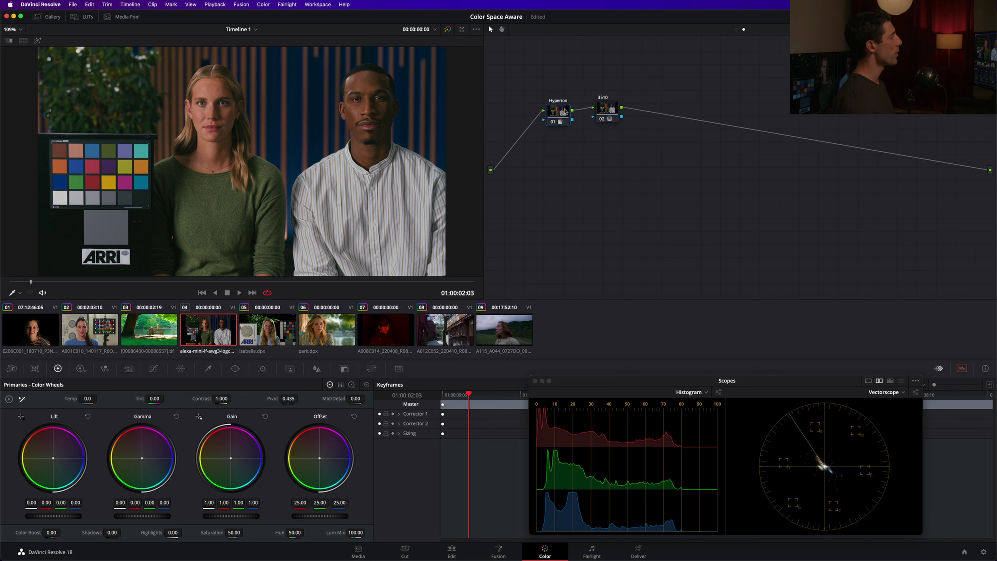
pyautogui.moveTo(558, 111); pyautogui.dragTo(617, 111)
pyautogui.click(610, 110)
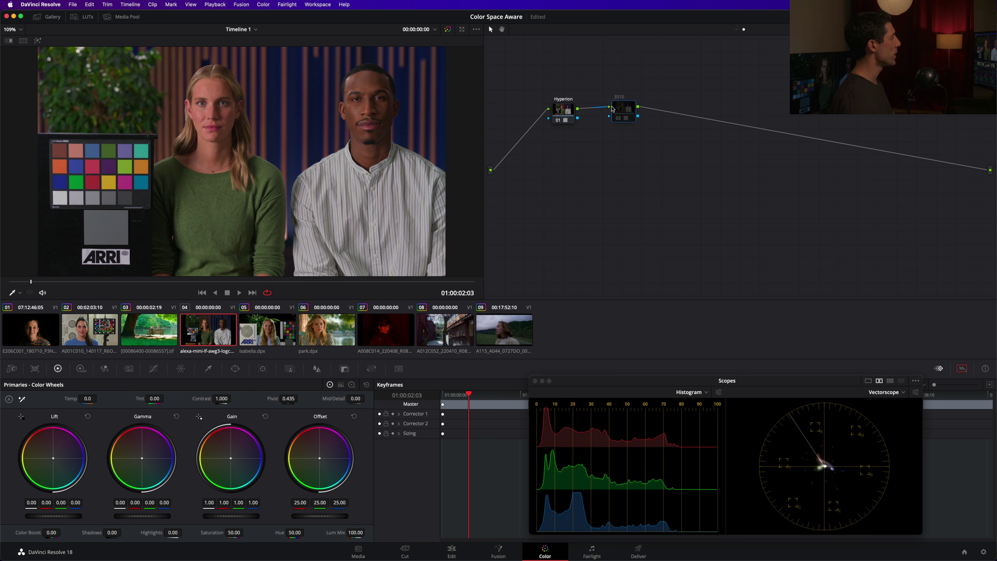
pyautogui.click(562, 110)
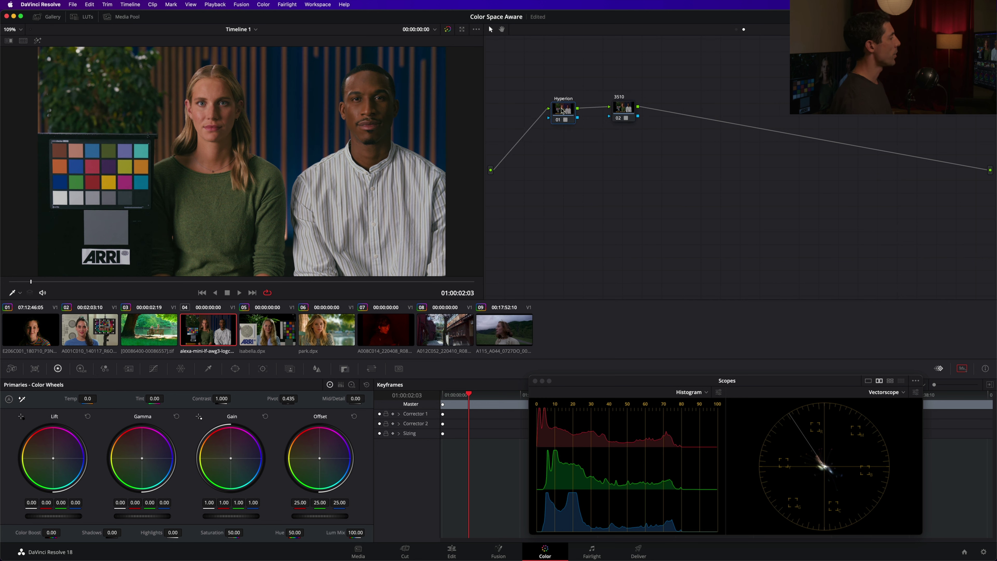
pyautogui.moveTo(561, 109); pyautogui.dragTo(560, 109)
pyautogui.click(736, 30)
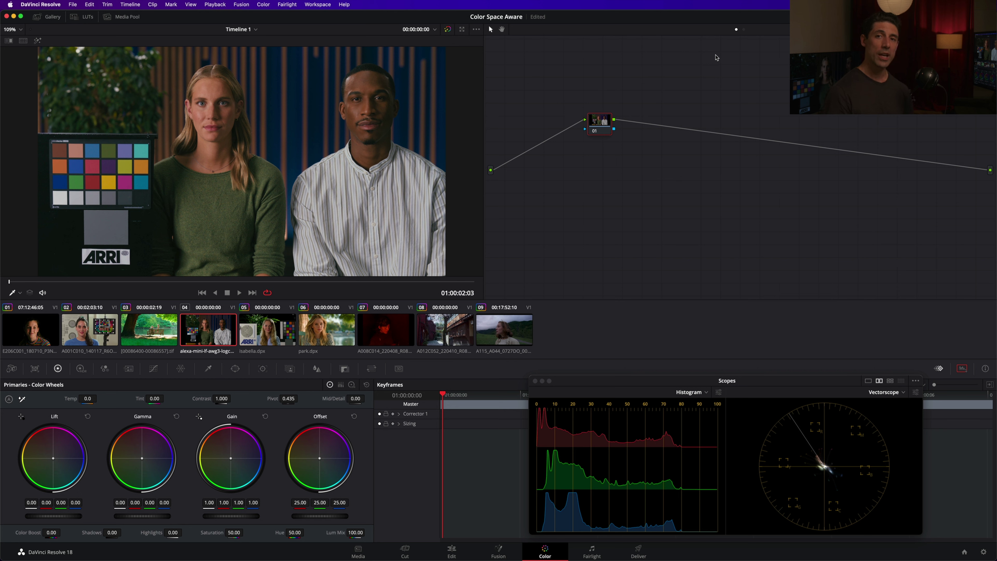
pyautogui.press('super+s')
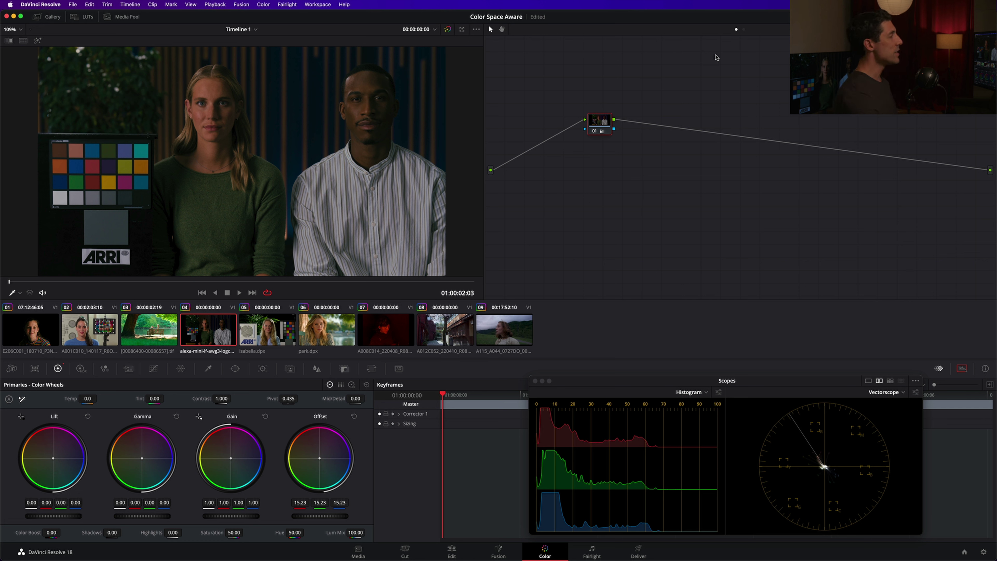
# Step: Set the gamma of node 01 to Linear, compare the image with the node off and on, and save the project
pyautogui.moveTo(602, 122); pyautogui.dragTo(606, 115)
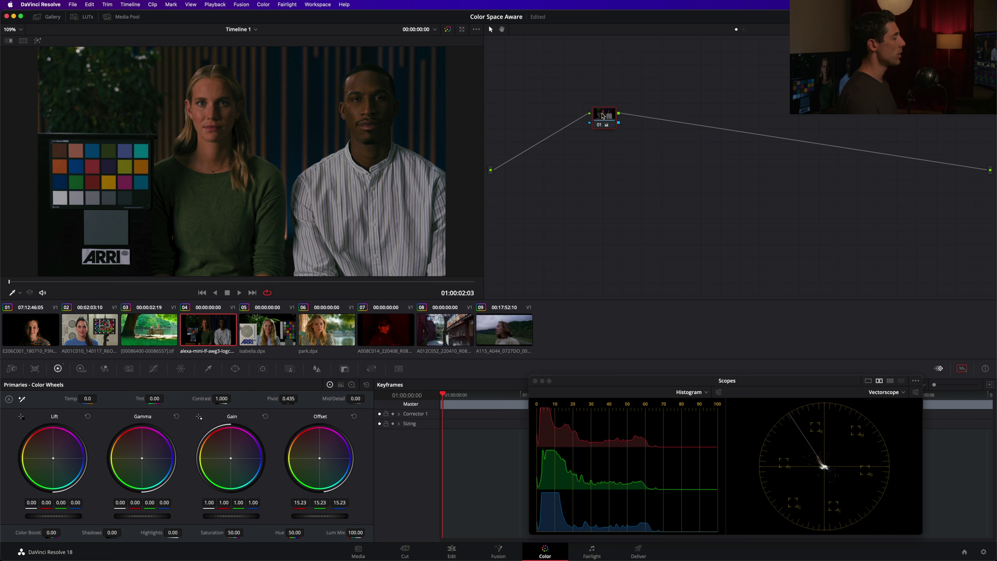
pyautogui.rightClick(603, 116)
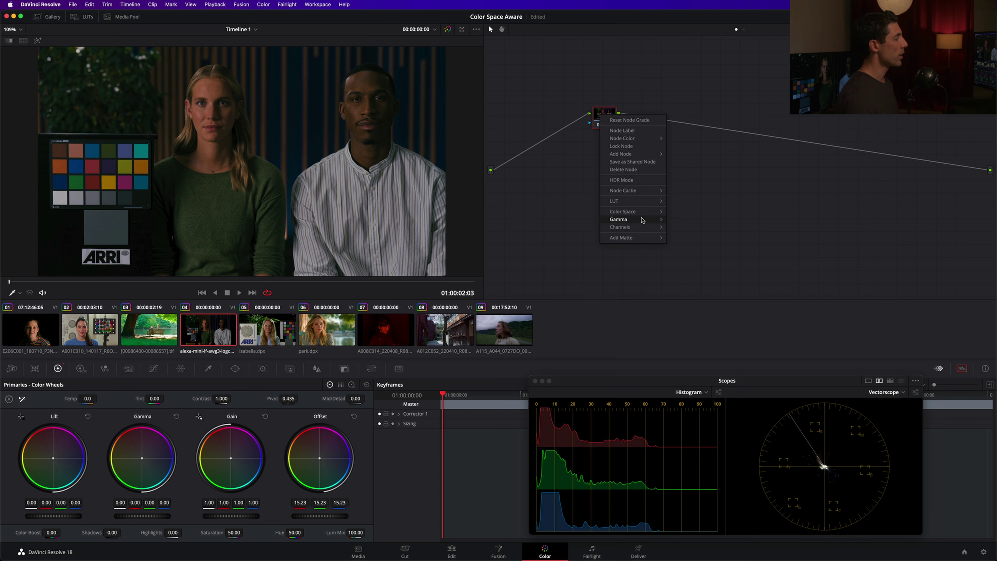
pyautogui.moveTo(641, 220)
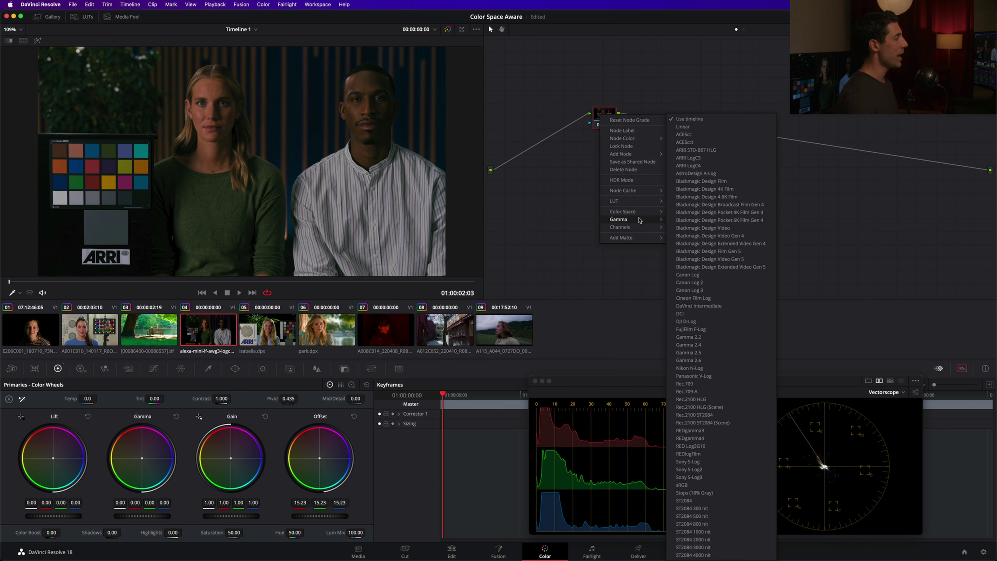
pyautogui.click(697, 127)
pyautogui.hotkey('ctrl', 'd')
pyautogui.hotkey('ctrl', 'd')
pyautogui.hotkey('ctrl', 'd')
pyautogui.hotkey('ctrl', 'd')
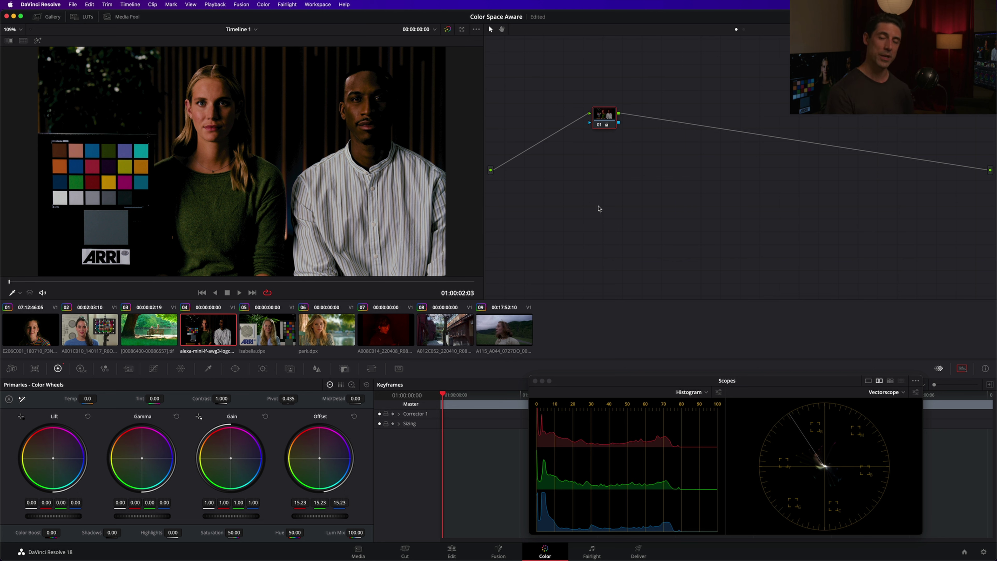
pyautogui.press('super+s')
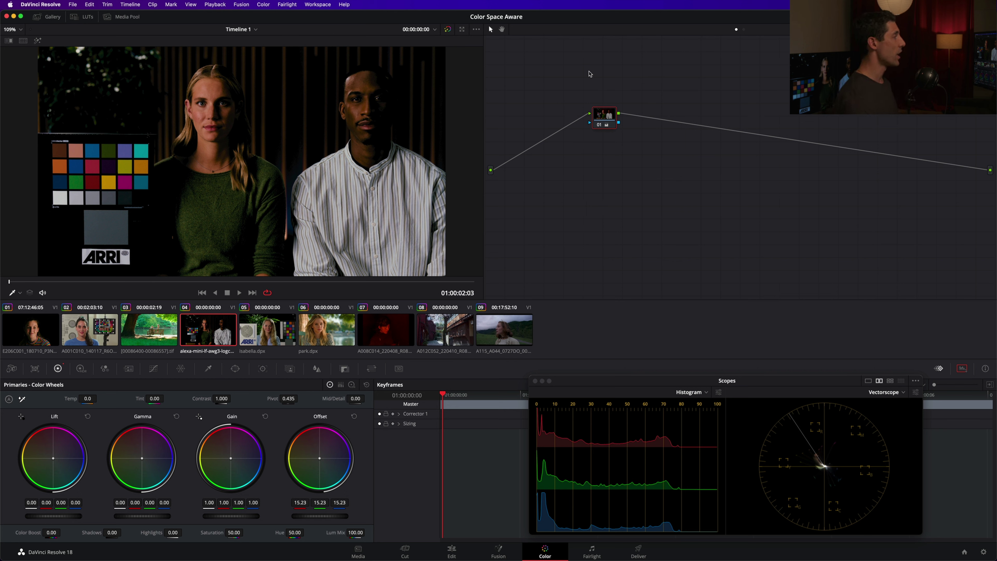
# Step: Reset the grade of node 01 and reposition the node slightly in the graph
pyautogui.moveTo(609, 116); pyautogui.dragTo(605, 117)
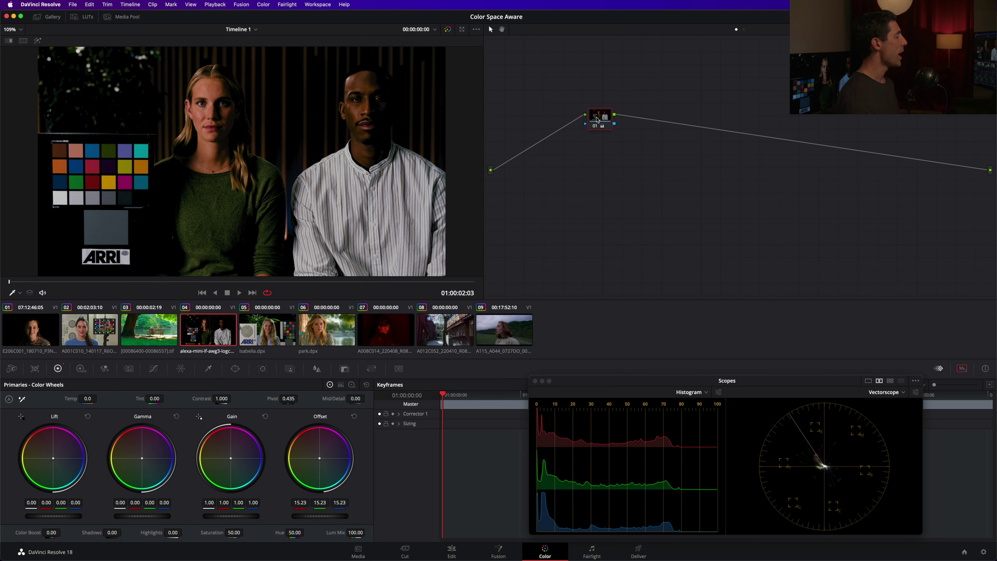
pyautogui.rightClick(592, 94)
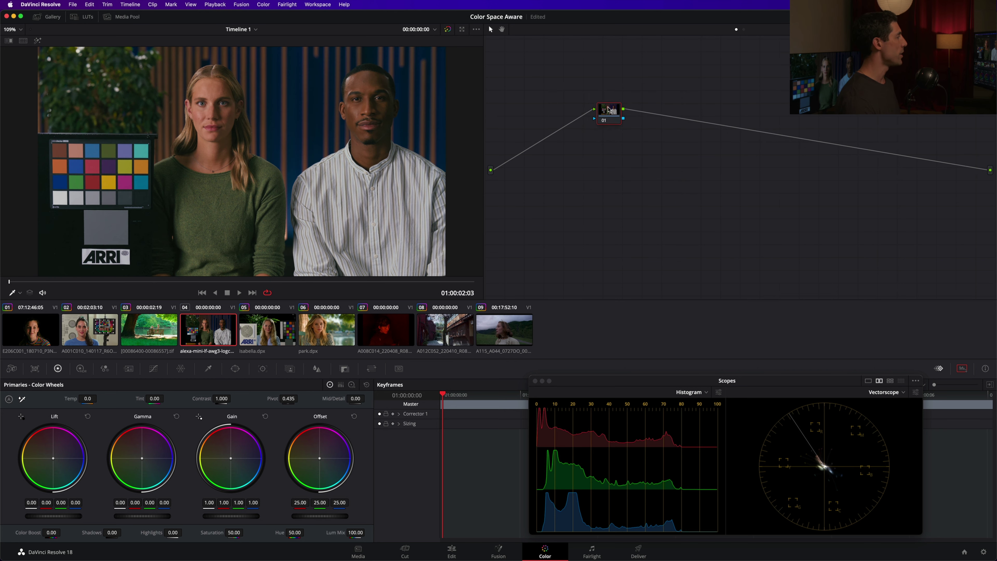
pyautogui.moveTo(609, 110); pyautogui.dragTo(622, 125)
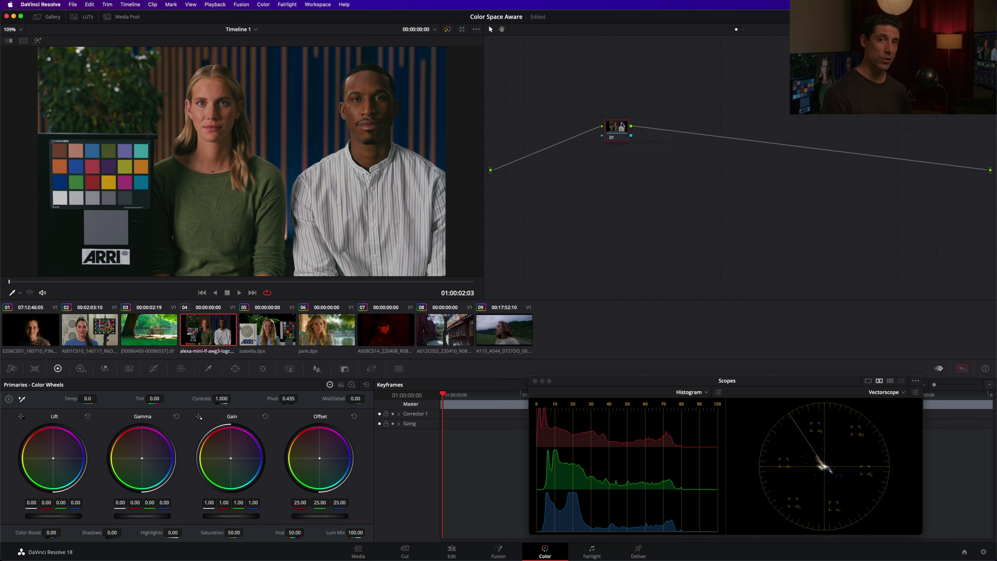
# Step: Lower the Global exposure of node 01 to -1.04 in the High Dynamic Range color wheels
pyautogui.click(81, 368)
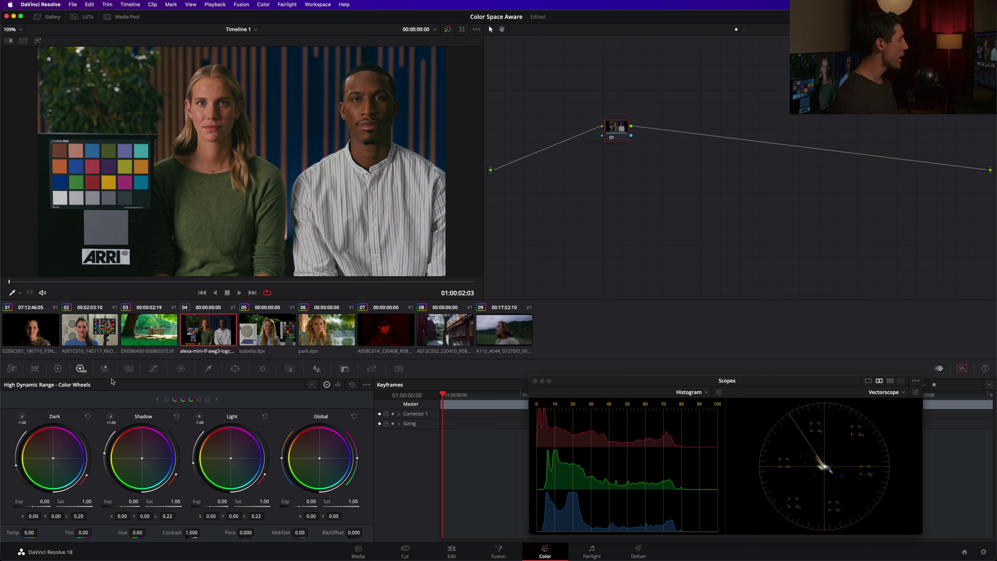
pyautogui.moveTo(2, 387)
pyautogui.moveTo(313, 501); pyautogui.dragTo(292, 501)
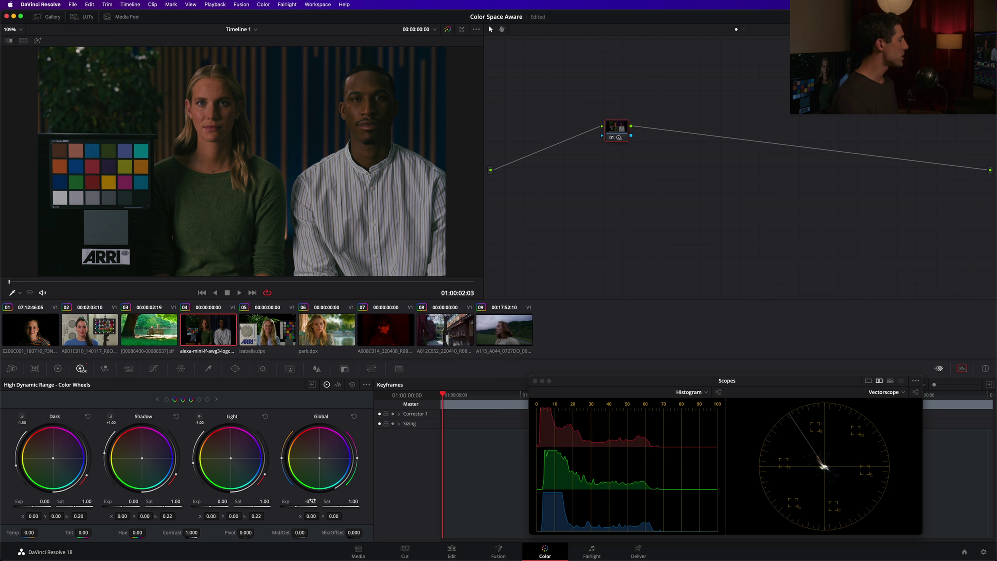
pyautogui.moveTo(311, 501); pyautogui.dragTo(275, 501)
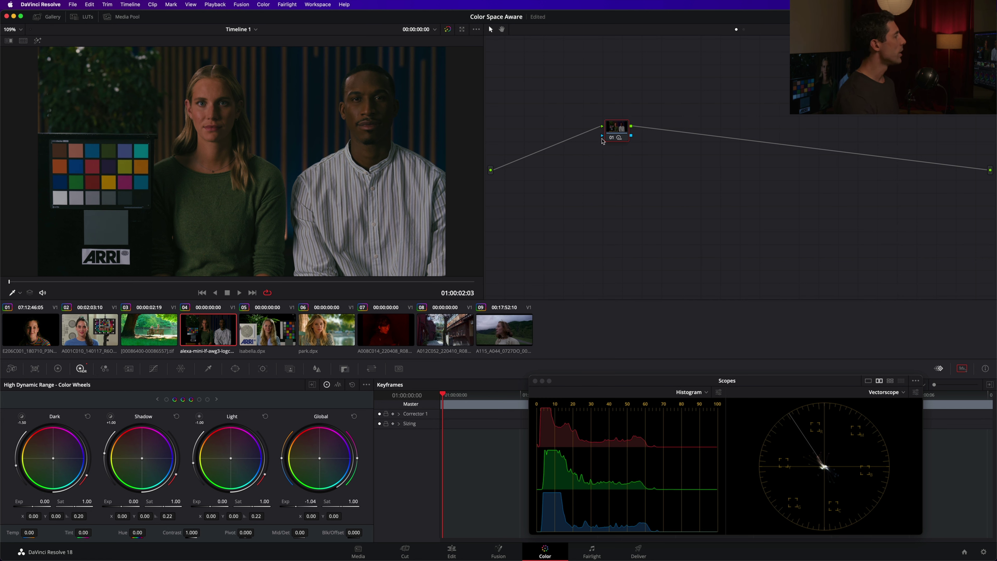
# Step: Switch the HDR-adjusted node 01 to Linear gamma and save the project
pyautogui.rightClick(619, 130)
pyautogui.moveTo(655, 235)
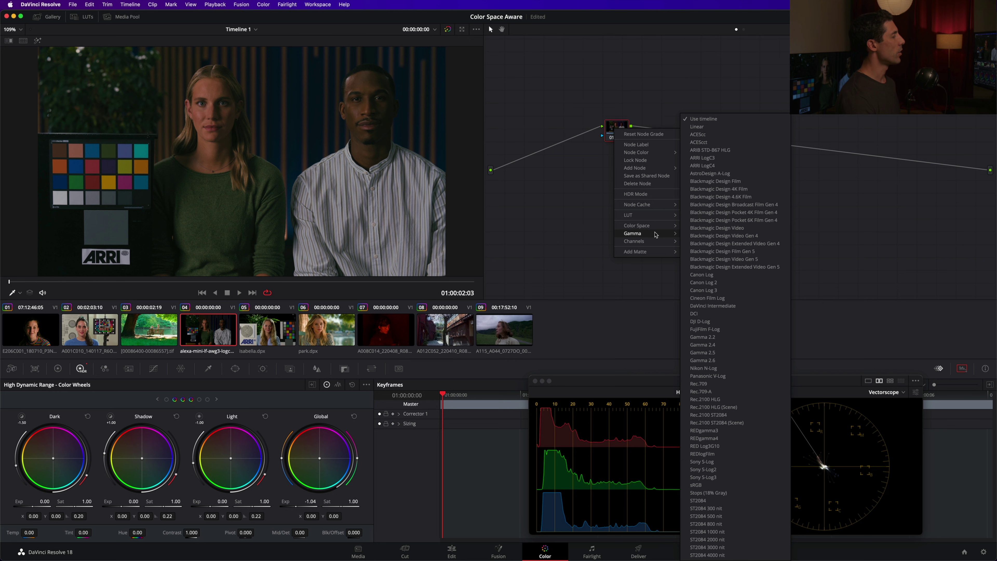
pyautogui.click(712, 127)
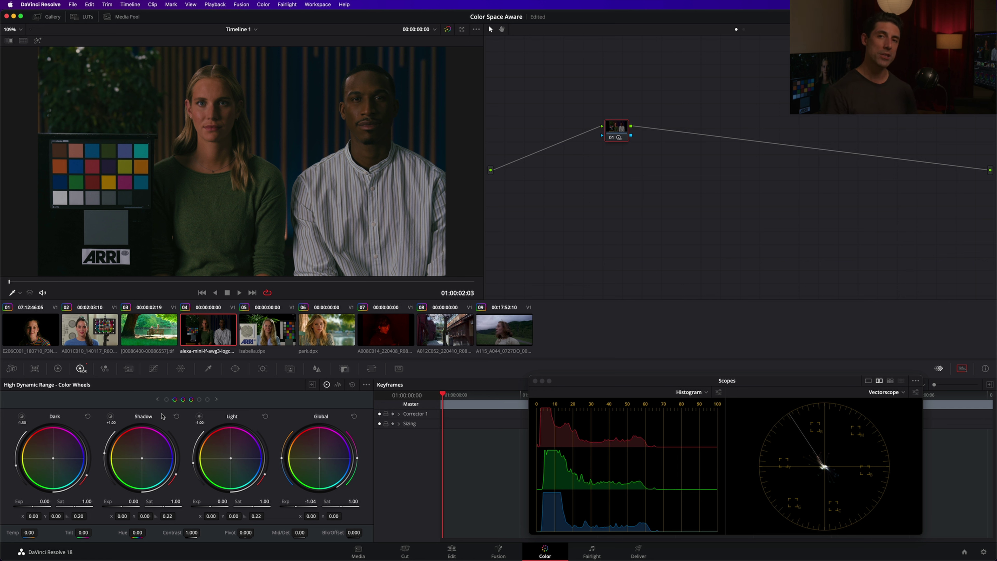
pyautogui.press('super+s')
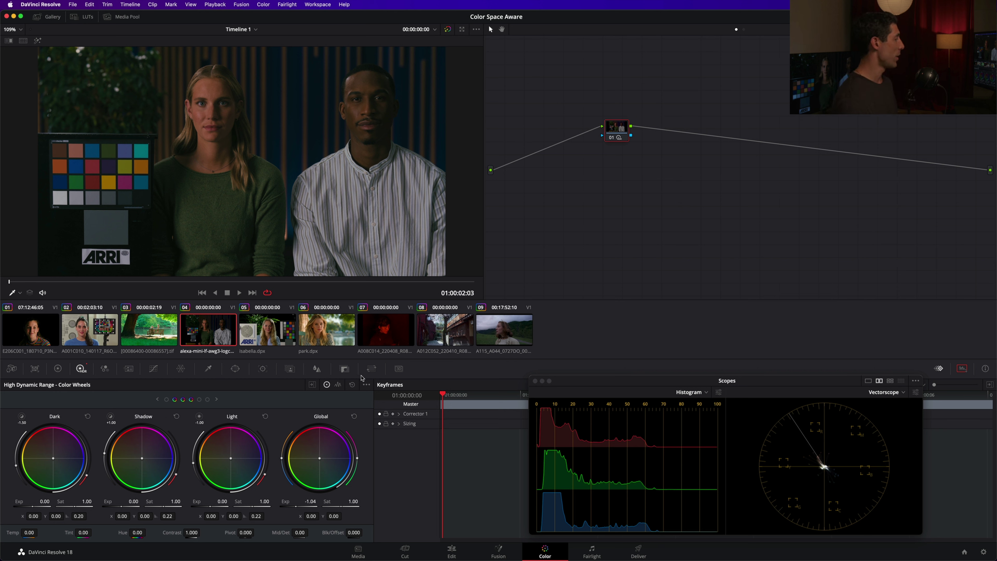
# Step: Reset the High Dynamic Range color wheels and return to the Primaries color wheels
pyautogui.click(352, 384)
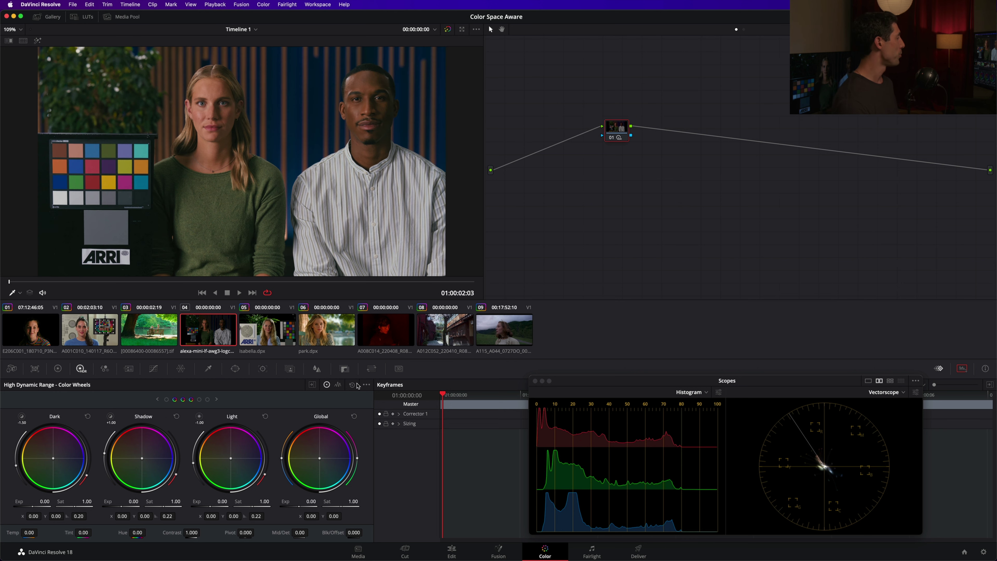
pyautogui.click(58, 369)
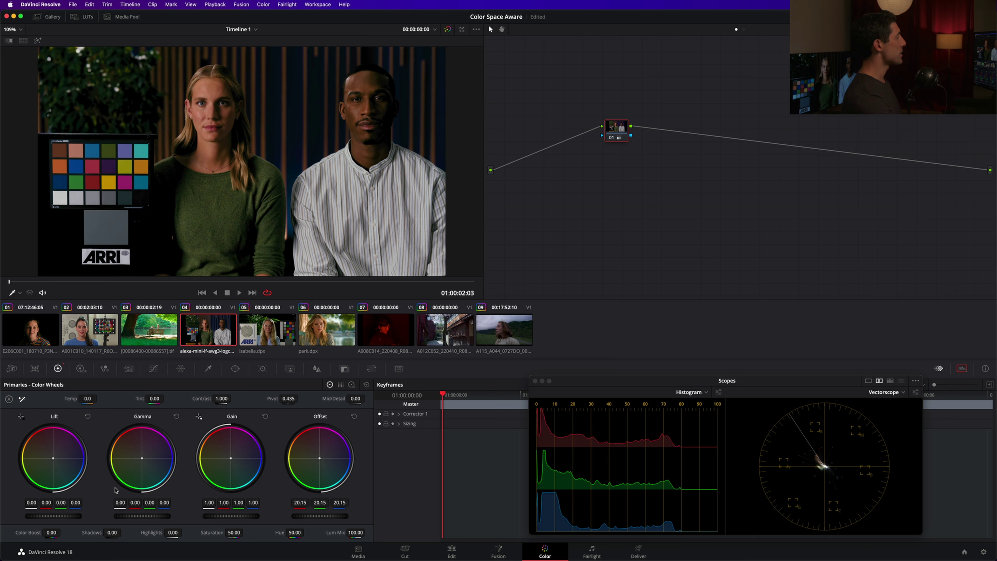
# Step: Set the gamma of node 01 back to Use timeline and reset its primaries adjustments
pyautogui.rightClick(617, 132)
pyautogui.moveTo(682, 233)
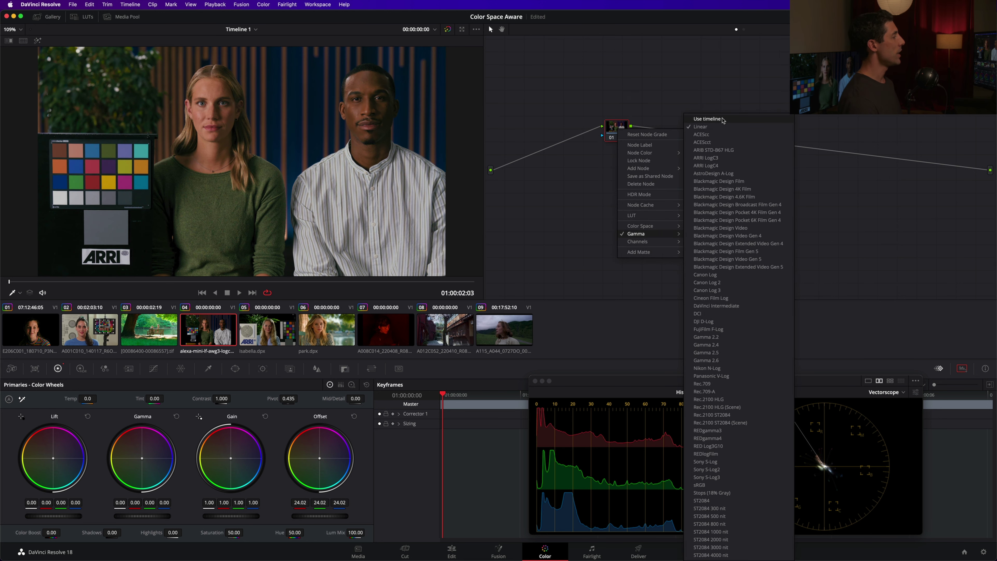
pyautogui.click(737, 118)
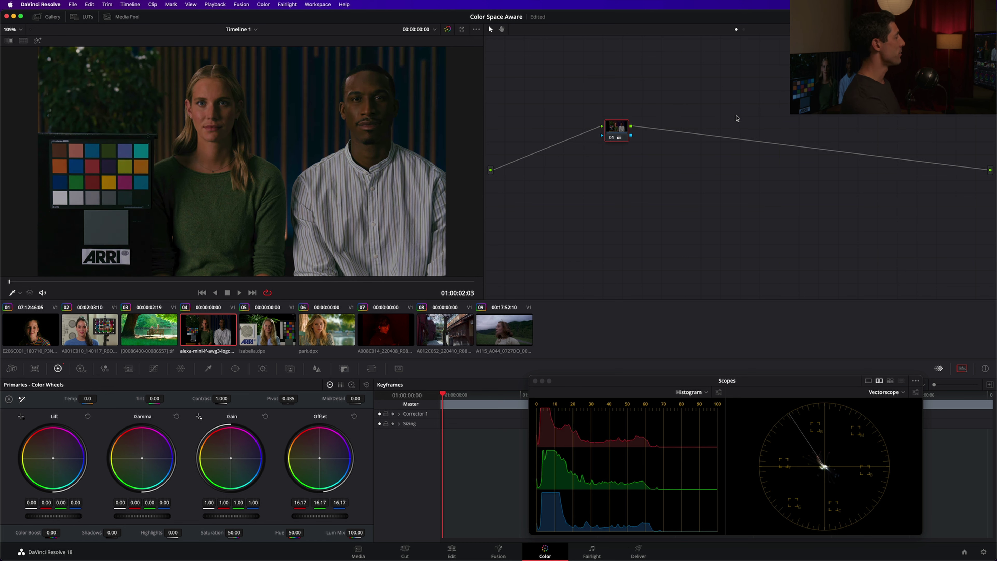
pyautogui.hotkey('shift', 'Home')
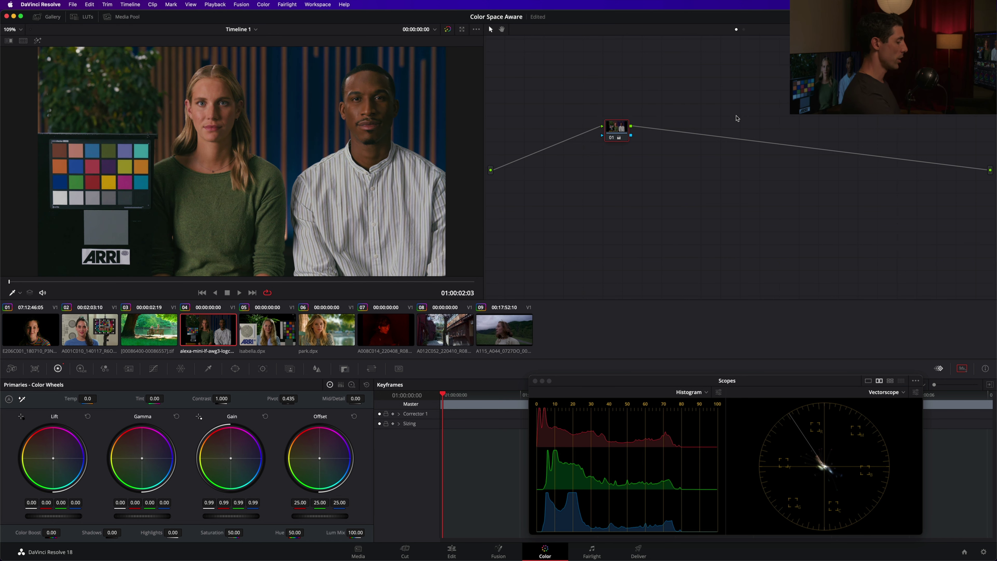
# Step: Change node 01's gamma from the timeline setting to Linear for the Gain adjustment, and save the project
pyautogui.rightClick(617, 126)
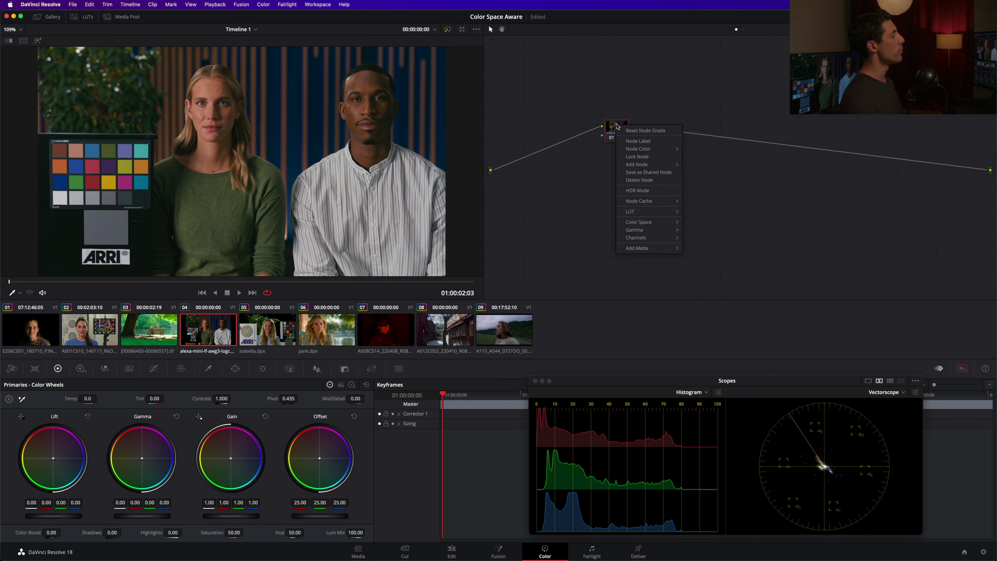
pyautogui.moveTo(637, 230)
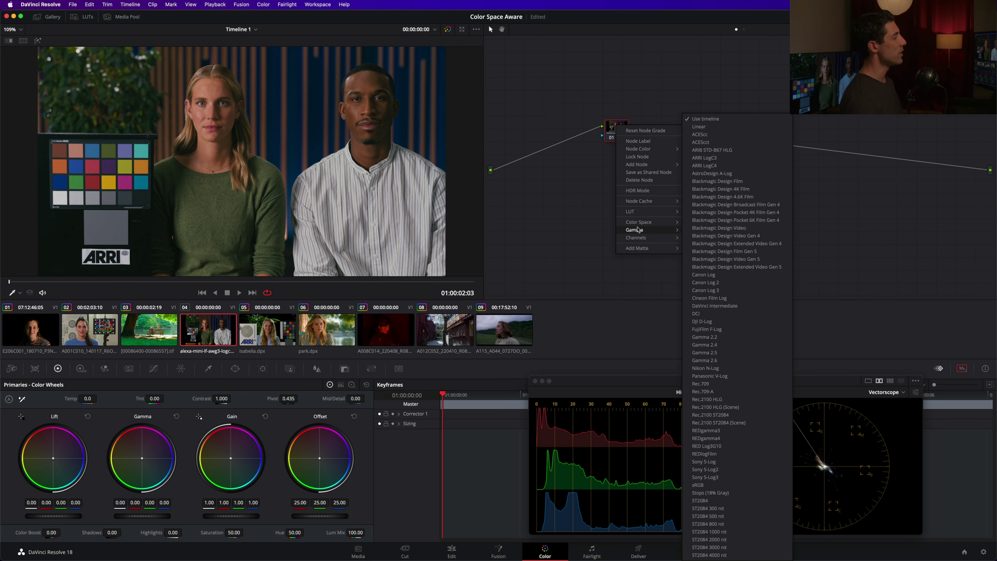
pyautogui.click(740, 128)
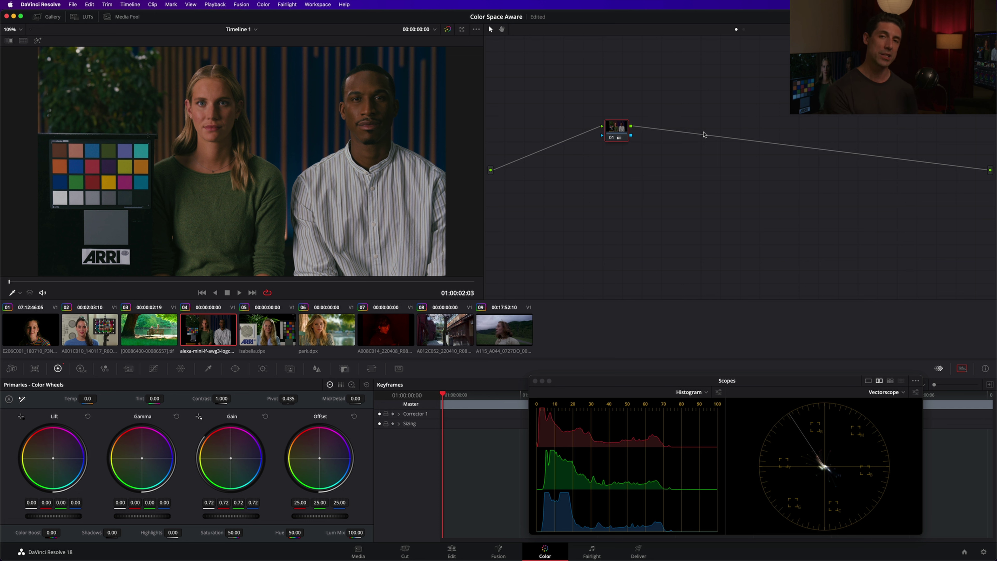
pyautogui.press('super+s')
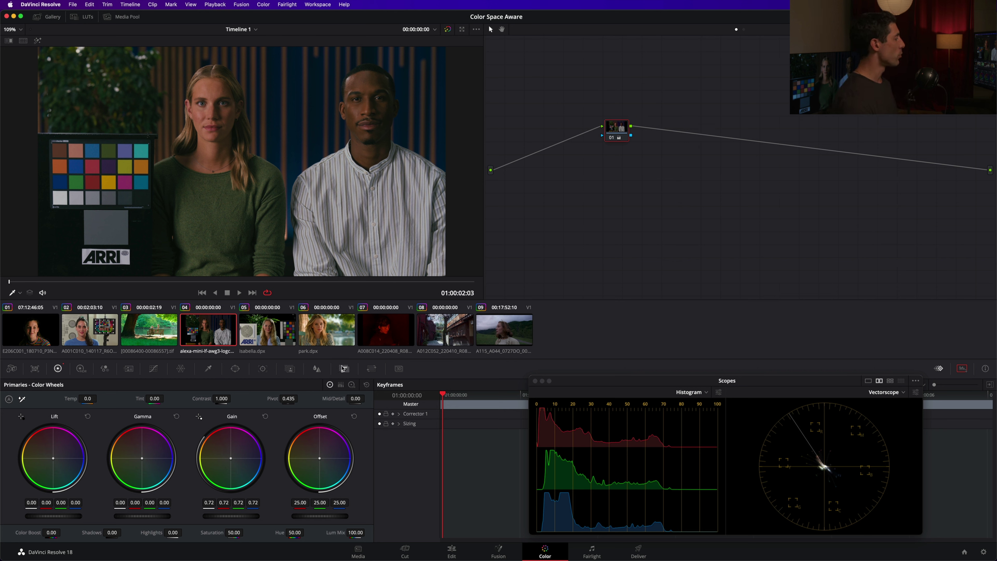
# Step: Reset all Primaries color wheel adjustments on node 01 of the ARRI test shot
pyautogui.click(367, 384)
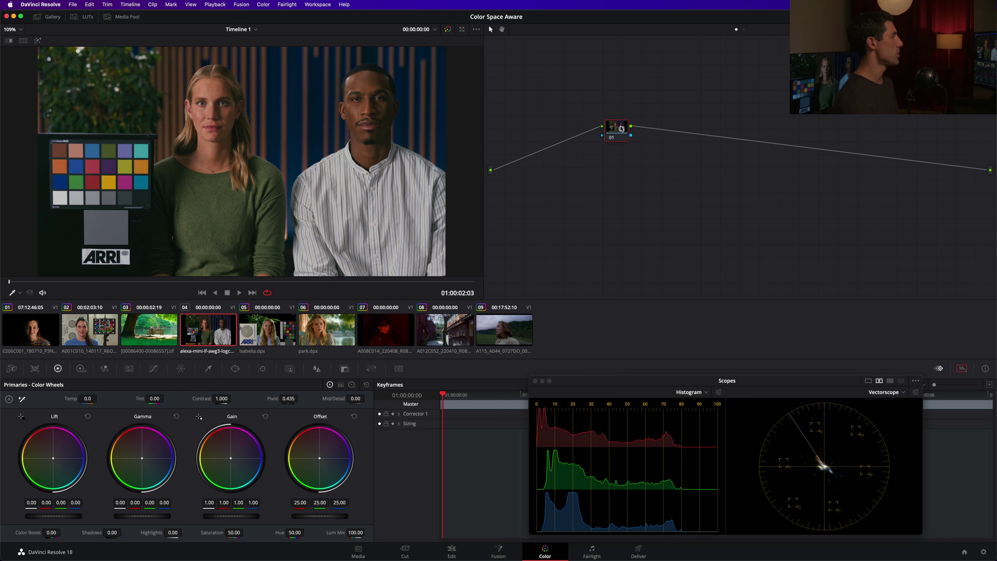
pyautogui.moveTo(621, 128); pyautogui.dragTo(623, 128)
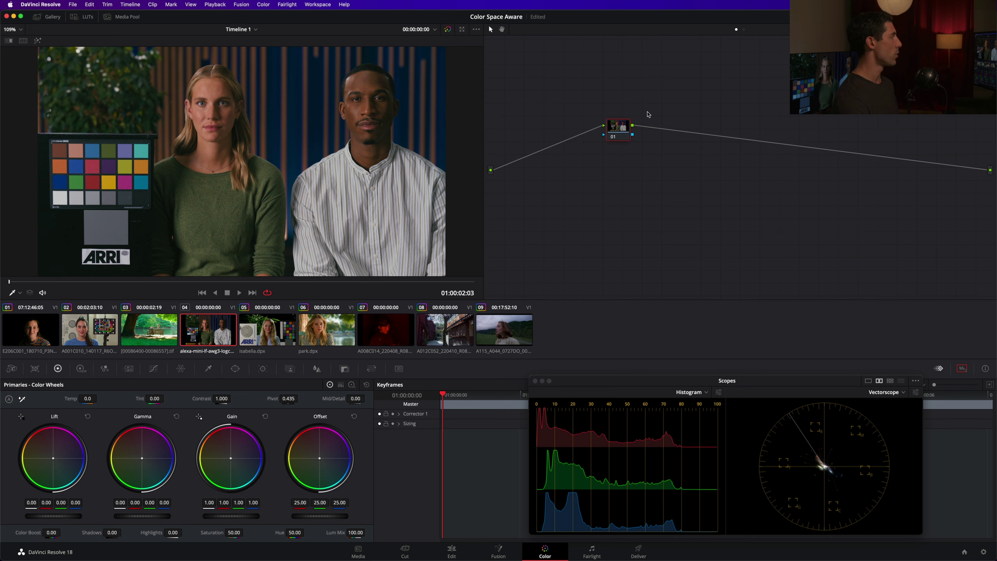